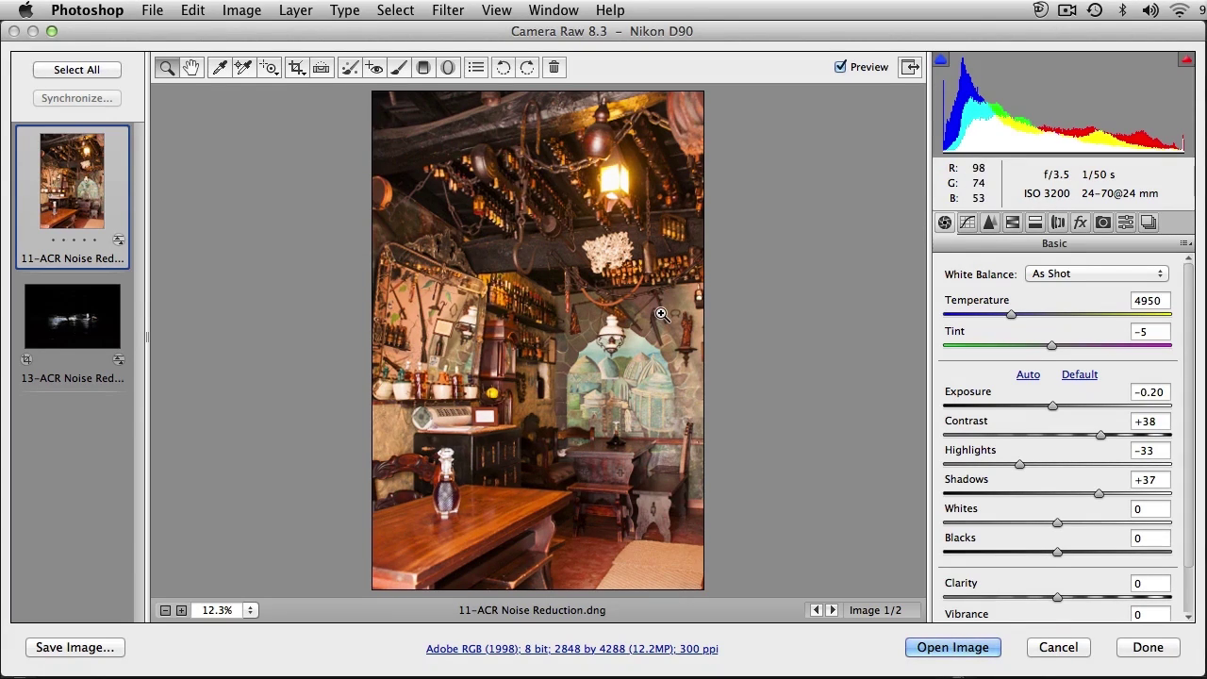
Reduce the noise in the tavern photo by setting noise reduction Color to 23 and Luminance to 32.
key(alt)
drag(660, 313, 225, 315)
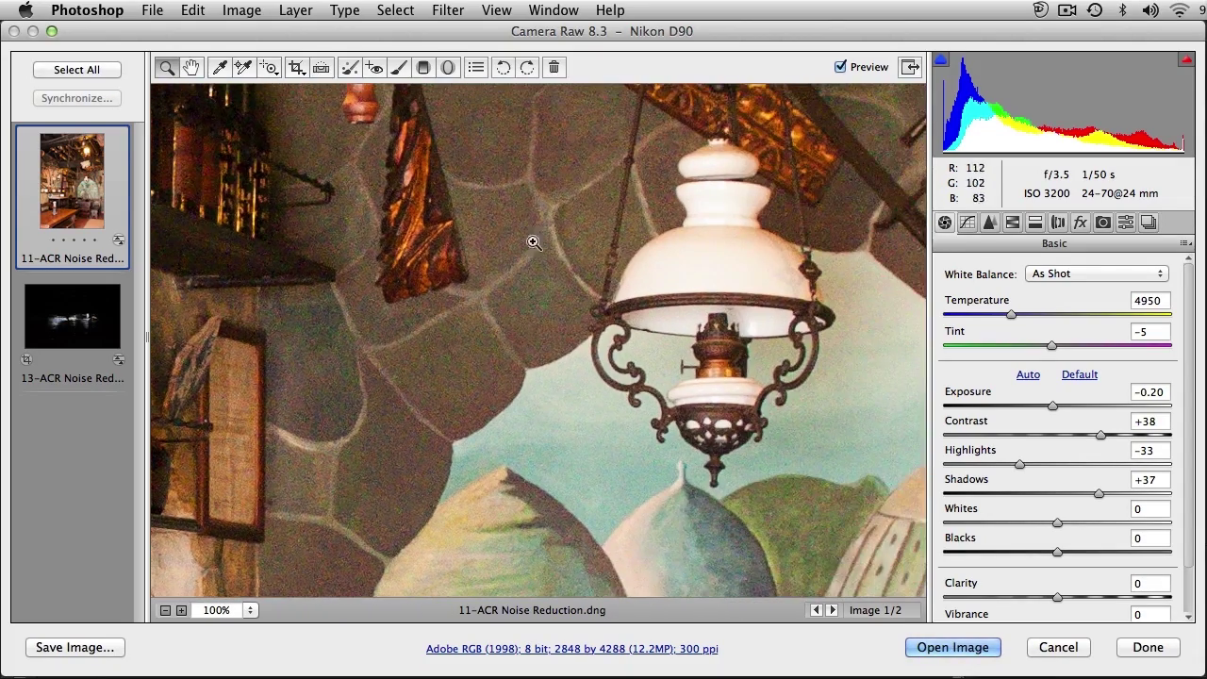
click(535, 142)
click(537, 227)
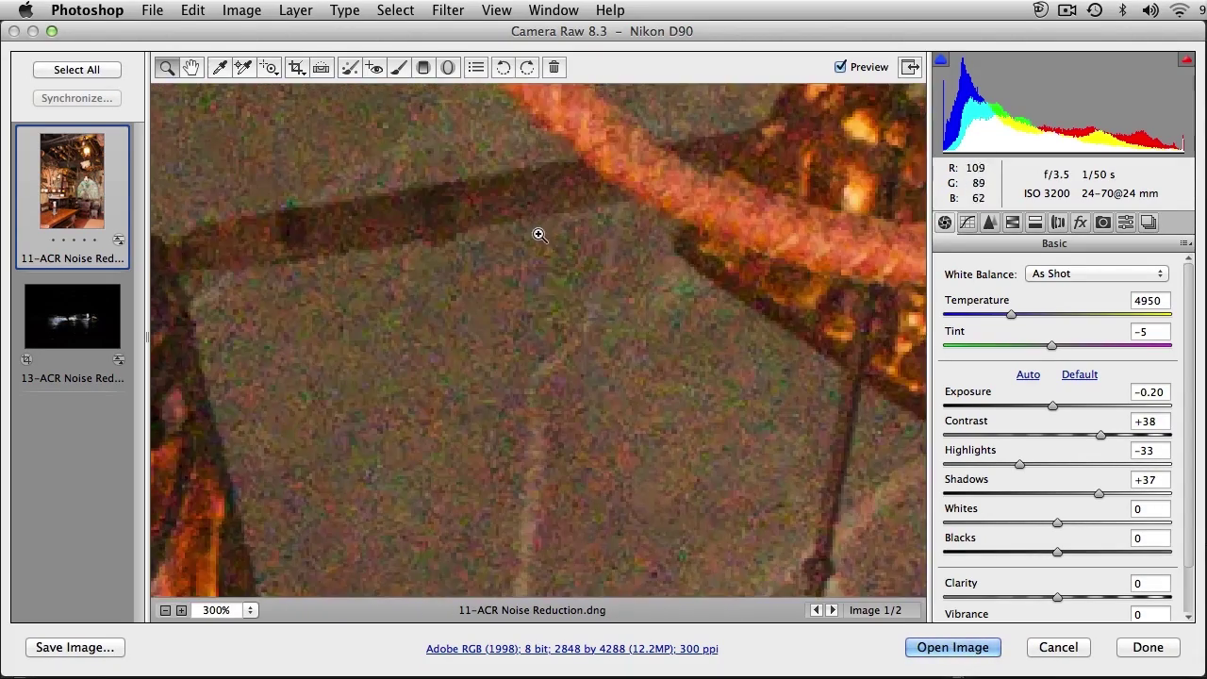
click(535, 242)
drag(534, 439, 561, 179)
drag(675, 380, 525, 243)
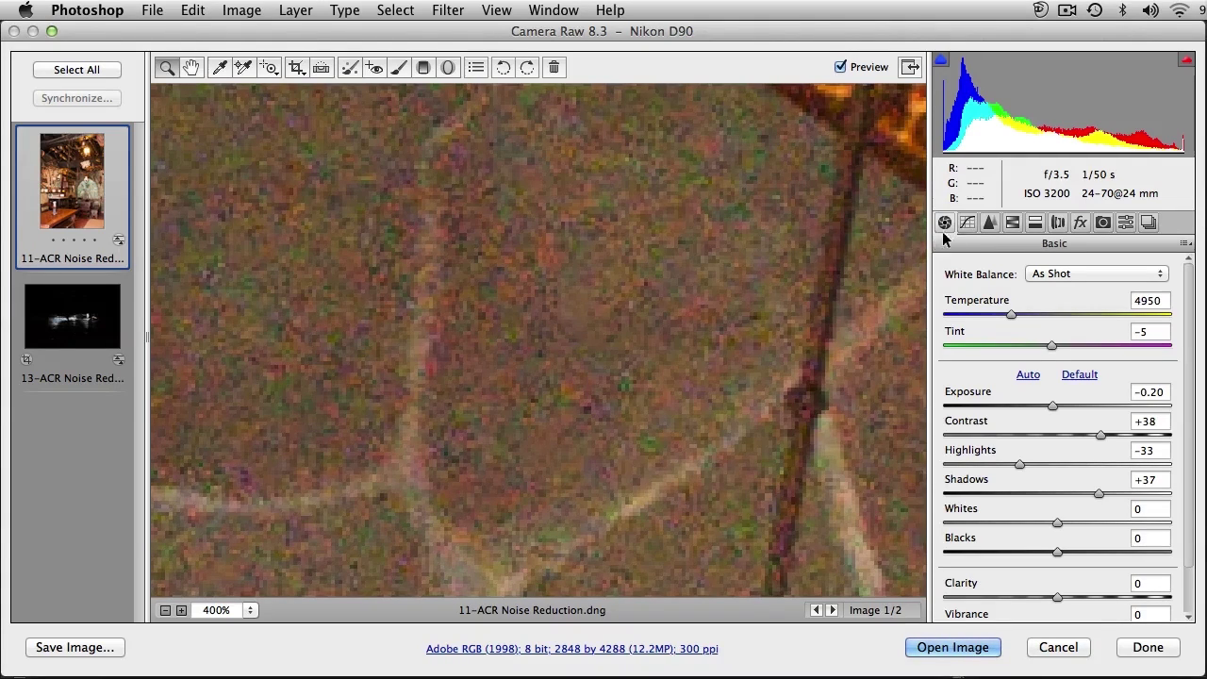
click(989, 222)
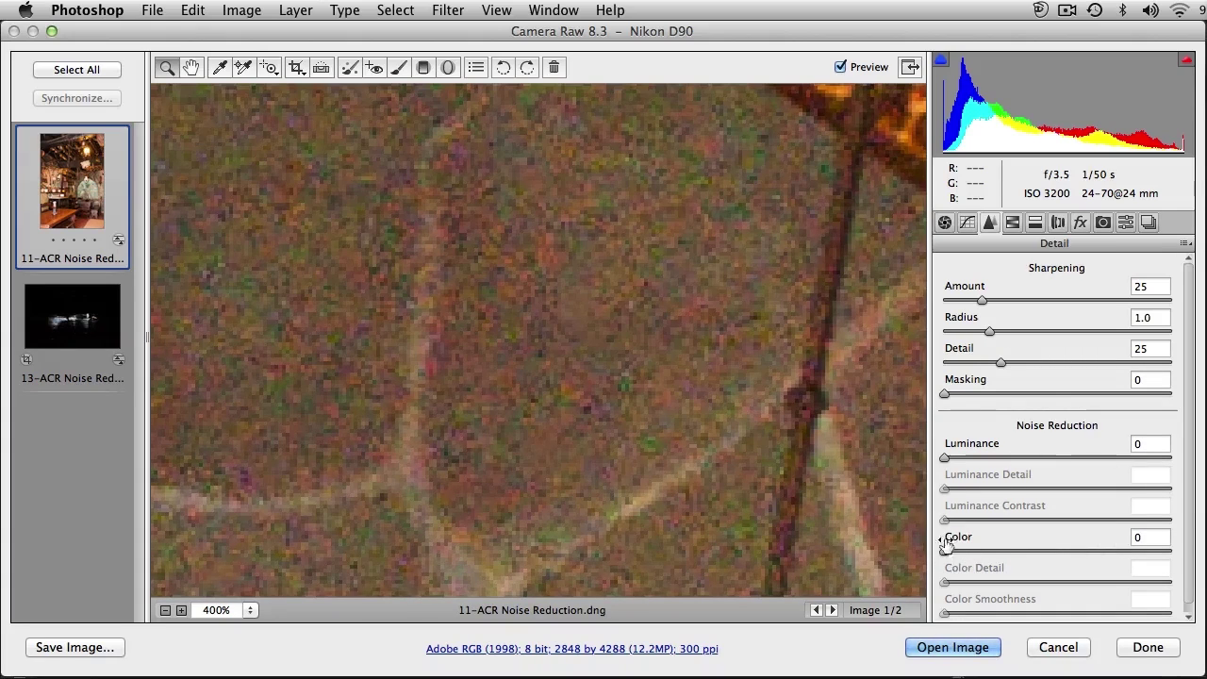
drag(946, 555, 978, 554)
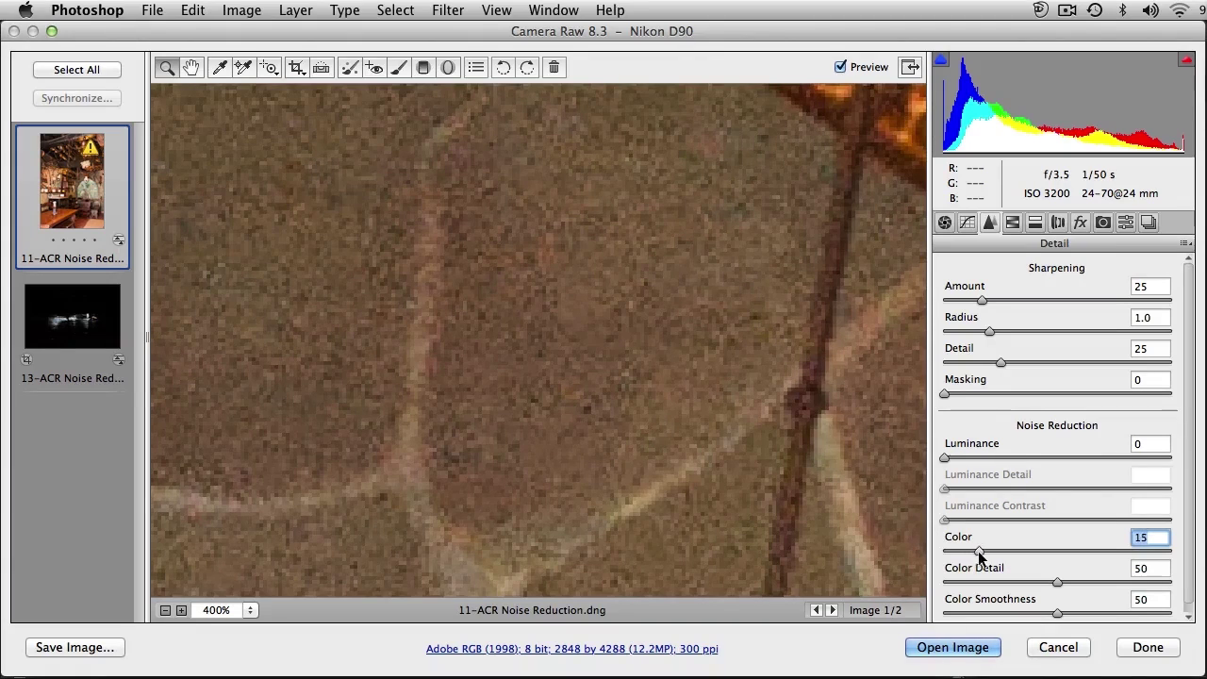
mouse_move(982, 552)
mouse_down()
mouse_move(939, 552)
mouse_move(994, 551)
mouse_up()
drag(944, 455, 1015, 465)
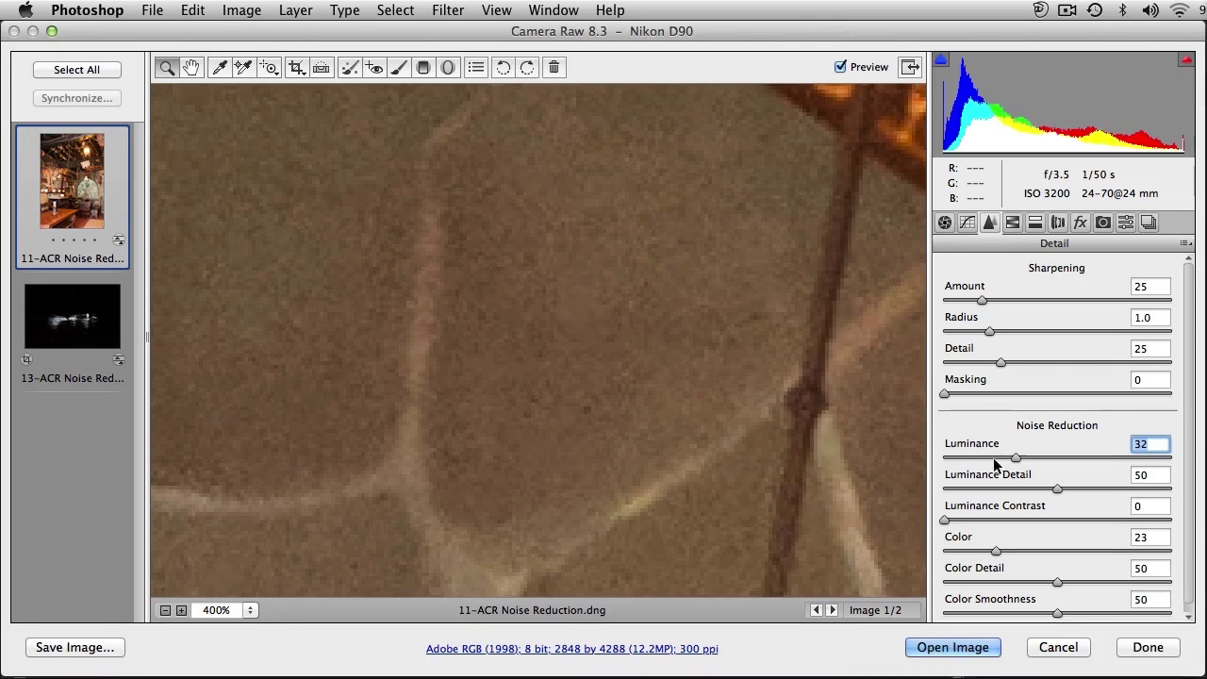
Compare the tavern photo's wall with and without the noise reduction, and examine the lamp and painted domes at lower magnification.
key(super+minus)
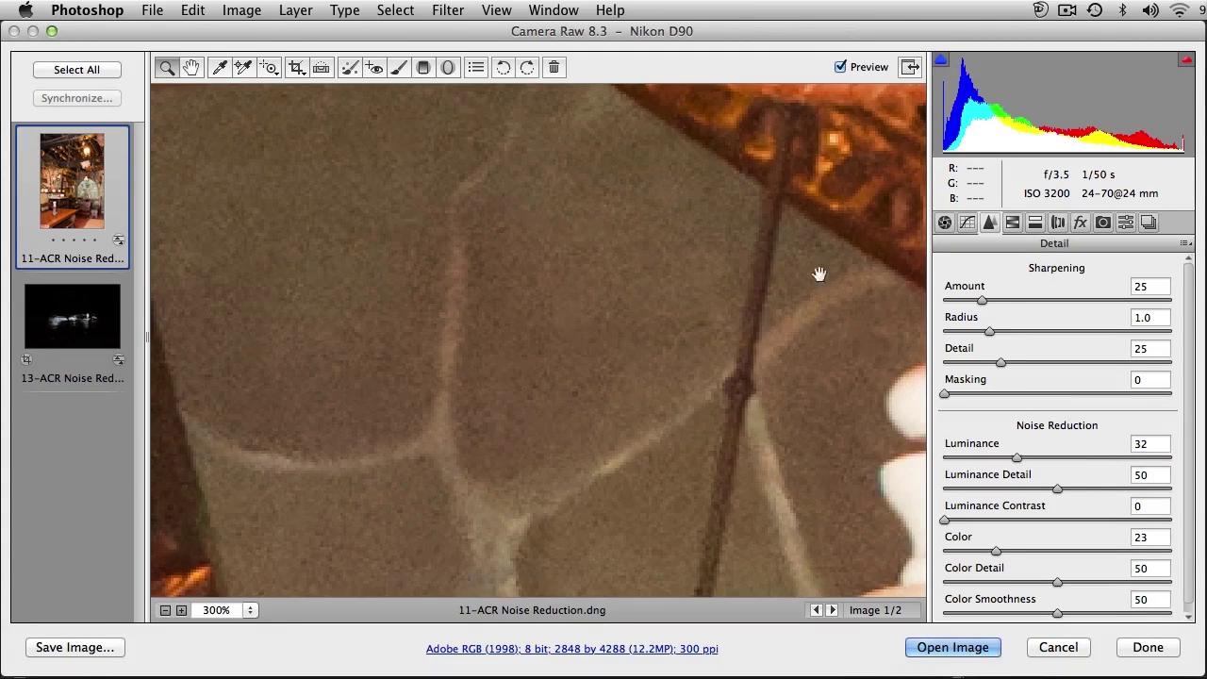
click(840, 67)
click(840, 67)
key(alt+super+0)
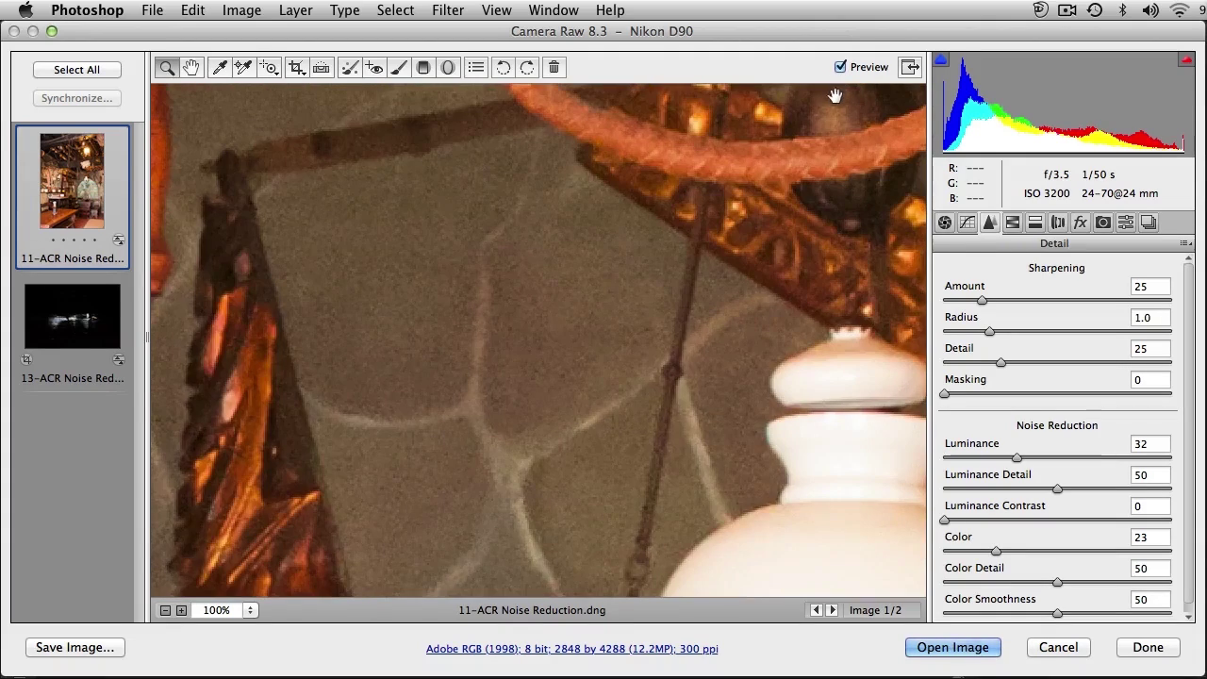
key(super+minus)
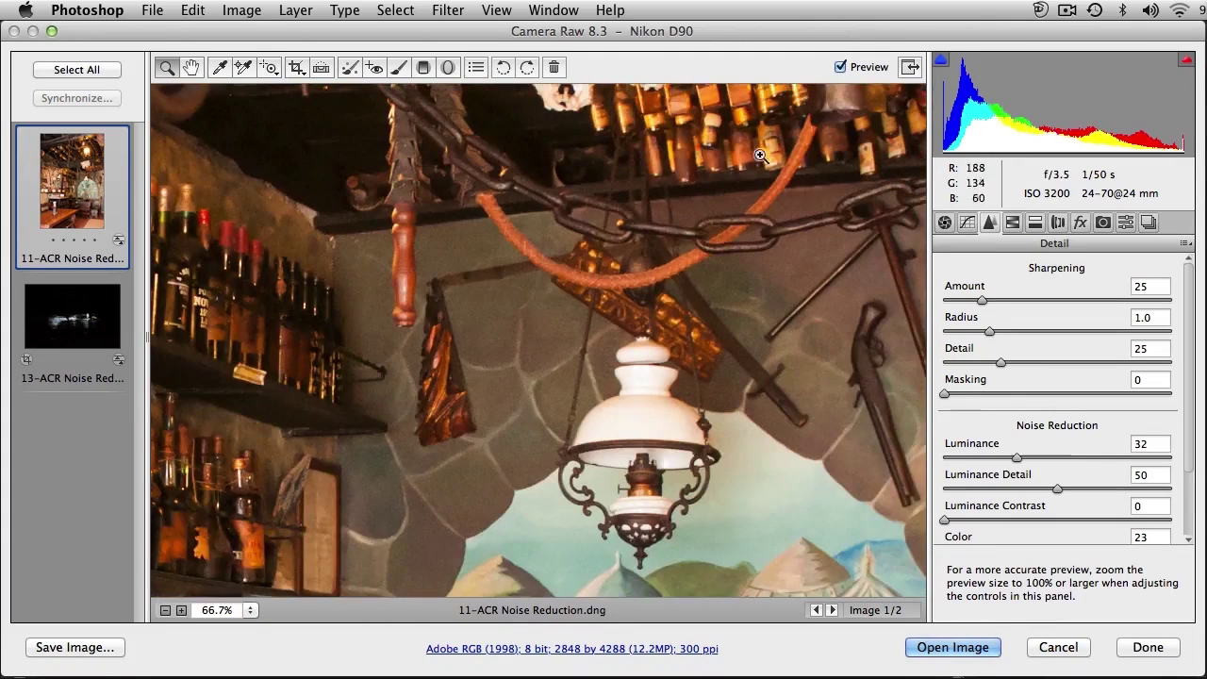
drag(684, 479, 589, 269)
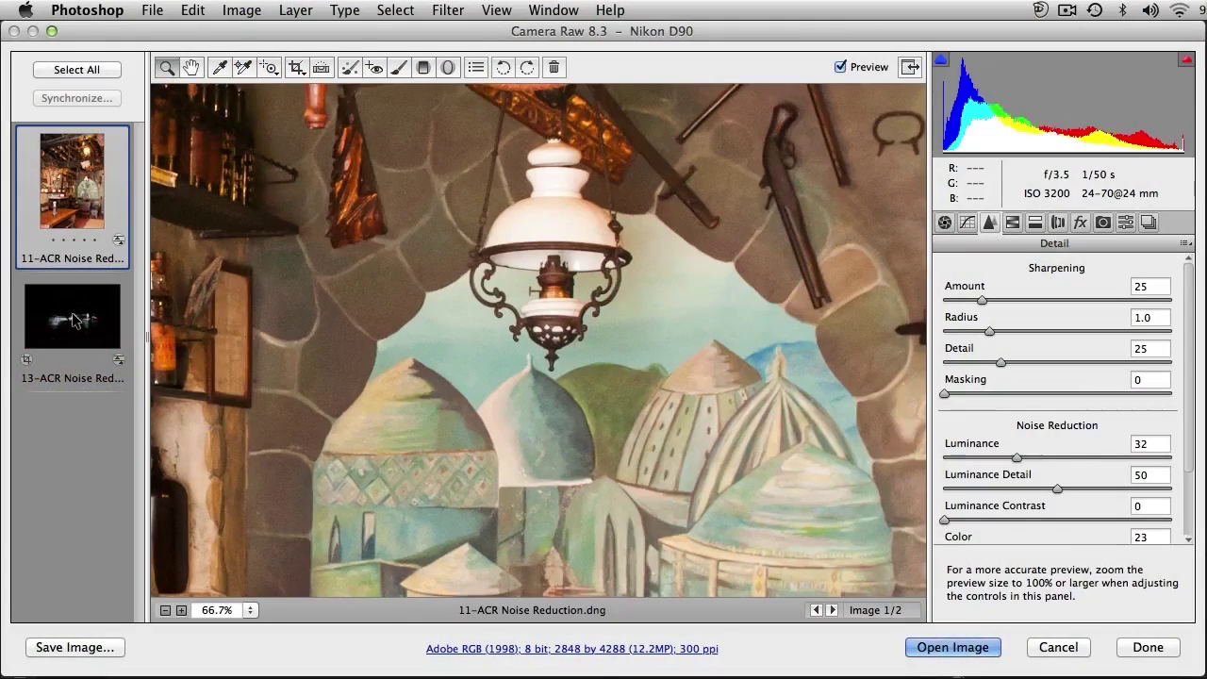
Switch to the dark cave photo and brighten it with Exposure +5.00 and Shadows +78.
click(66, 325)
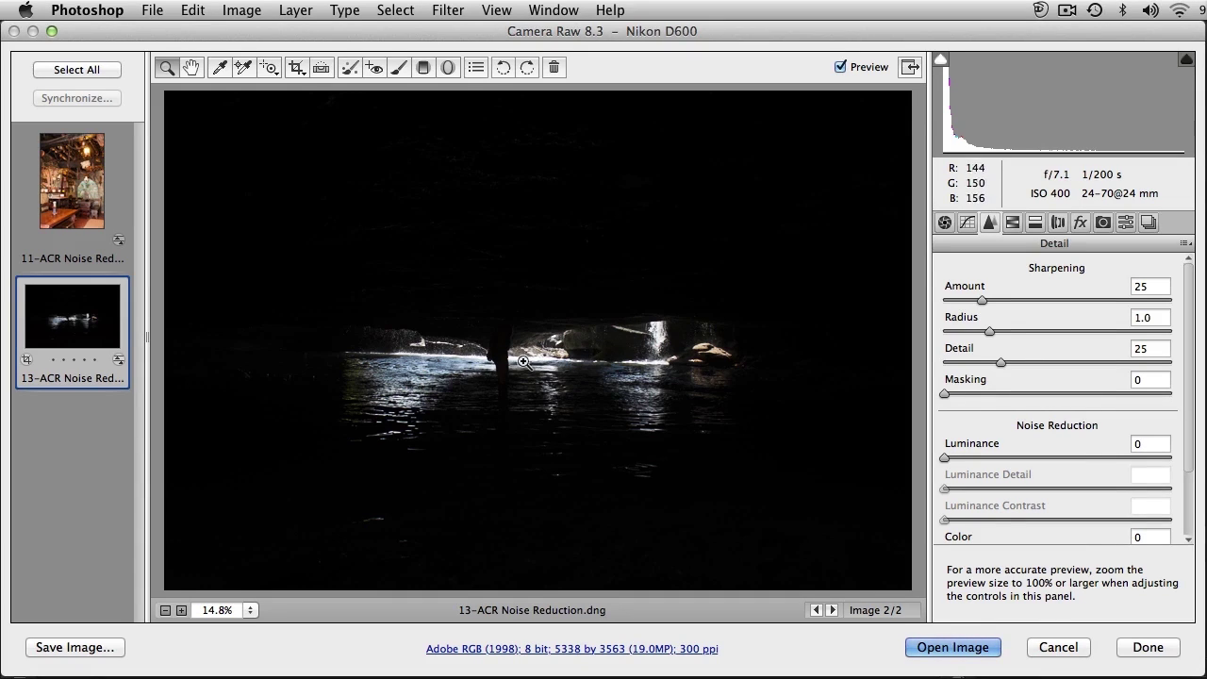
click(944, 223)
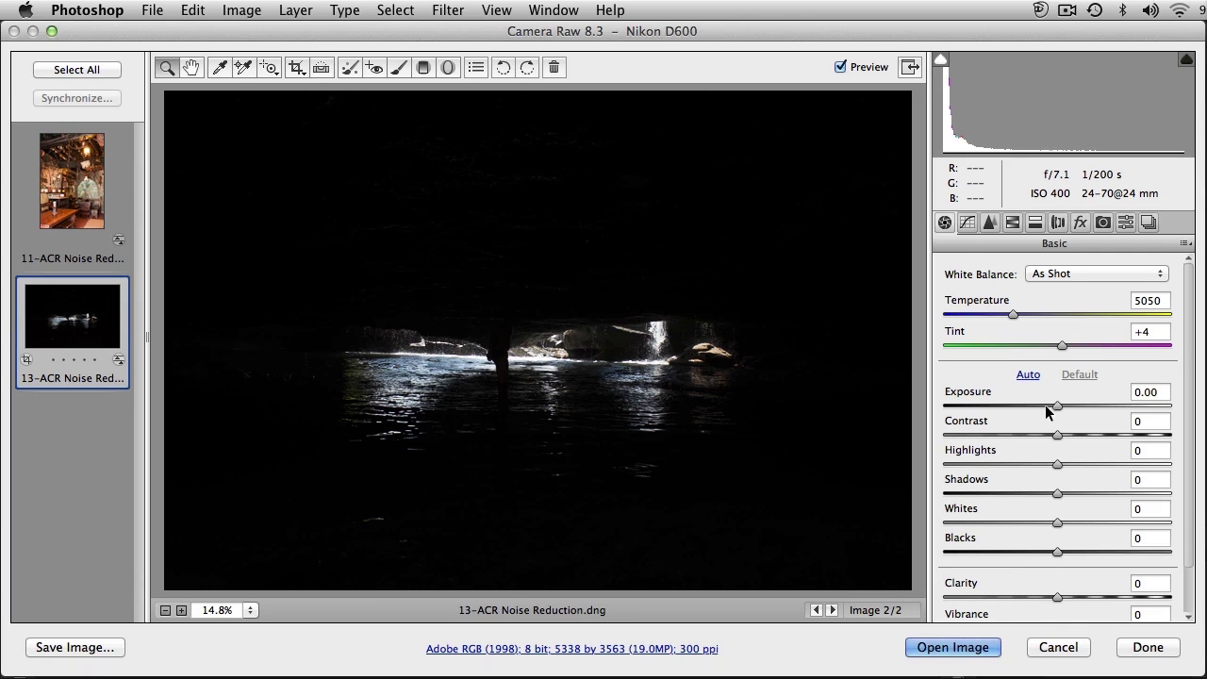
drag(1056, 406, 1174, 408)
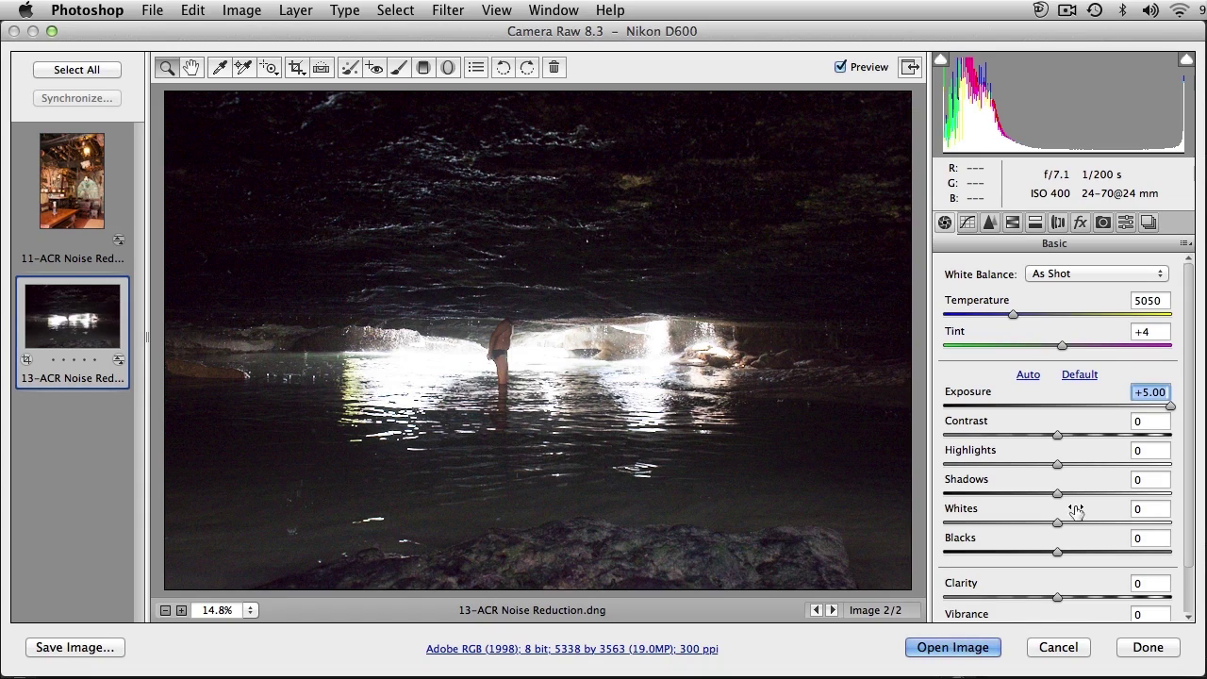
drag(1058, 492, 1145, 493)
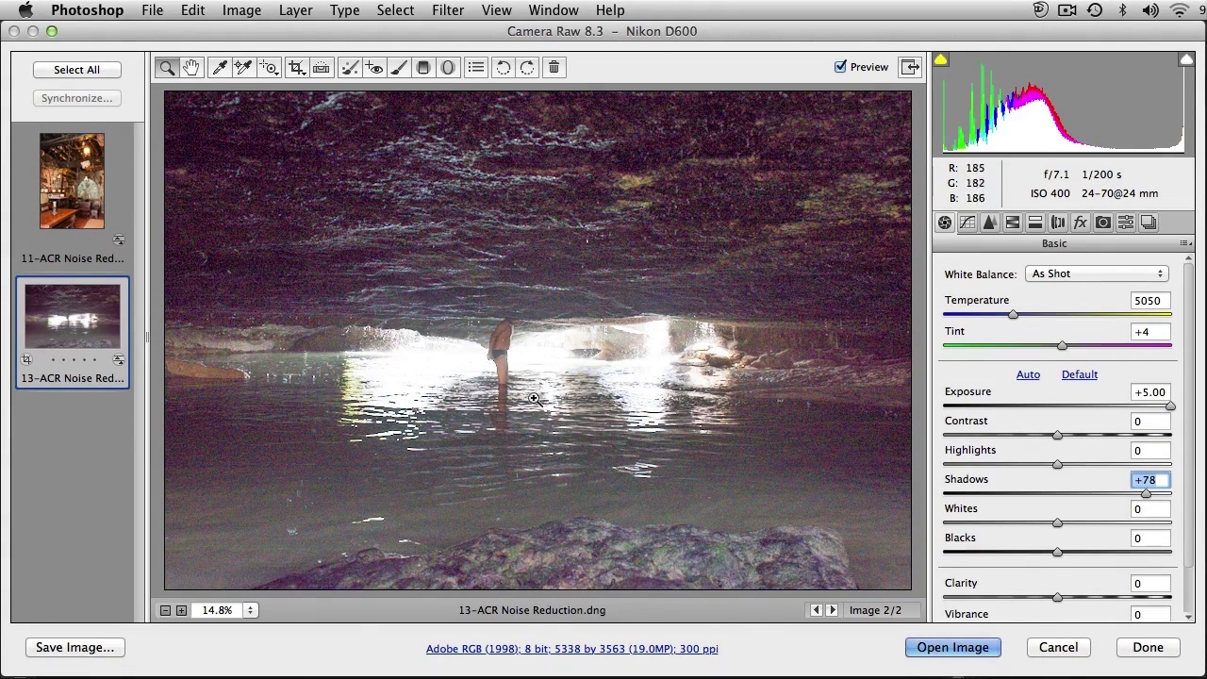
Set the cave photo's Contrast to +100 and Shadows to +87, and compare the result with the original.
click(506, 345)
click(514, 346)
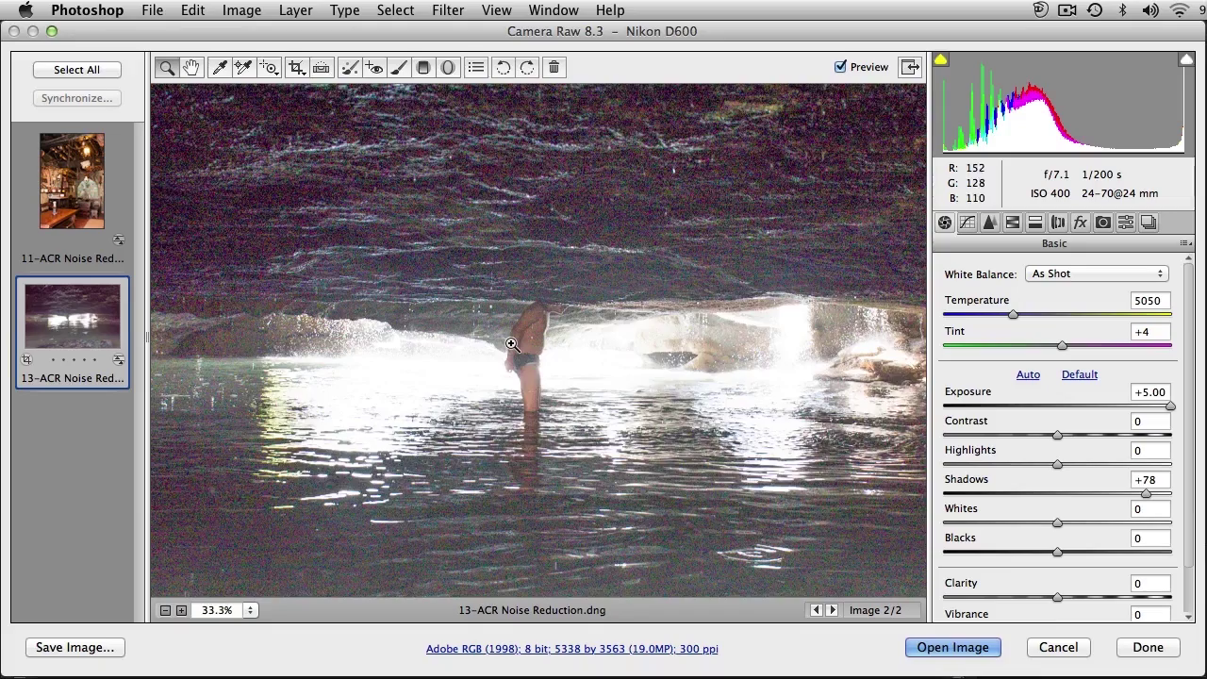
click(557, 355)
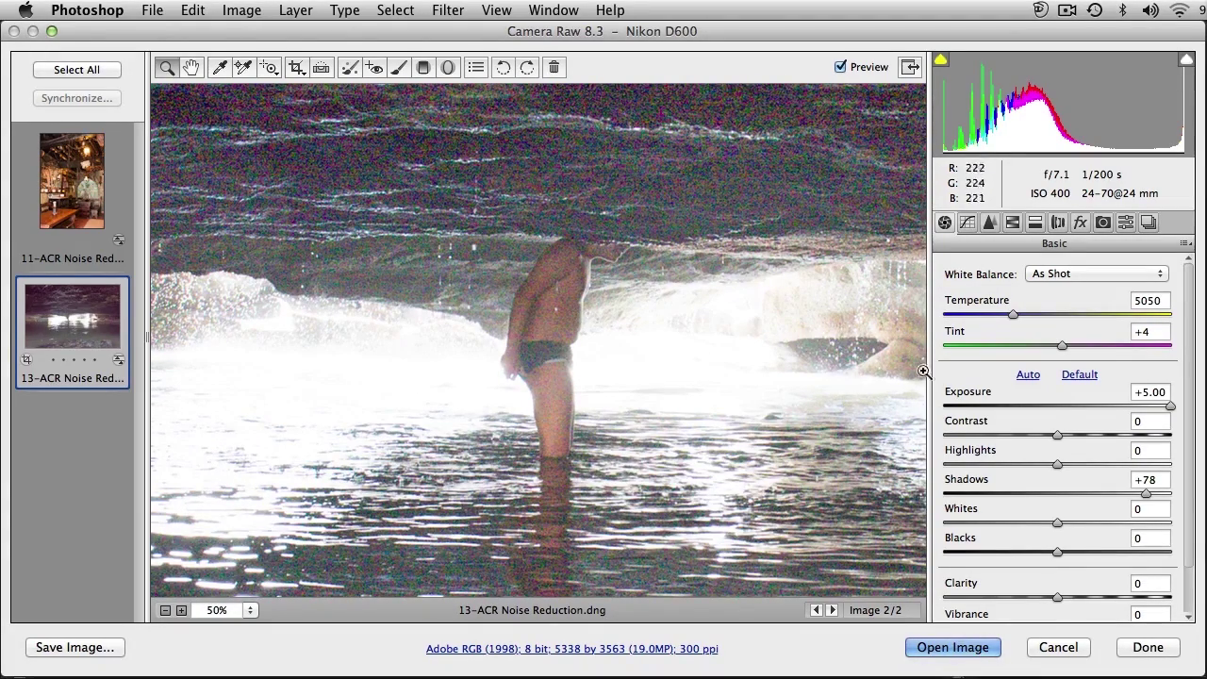
drag(1062, 440, 1180, 450)
drag(1148, 497, 1152, 494)
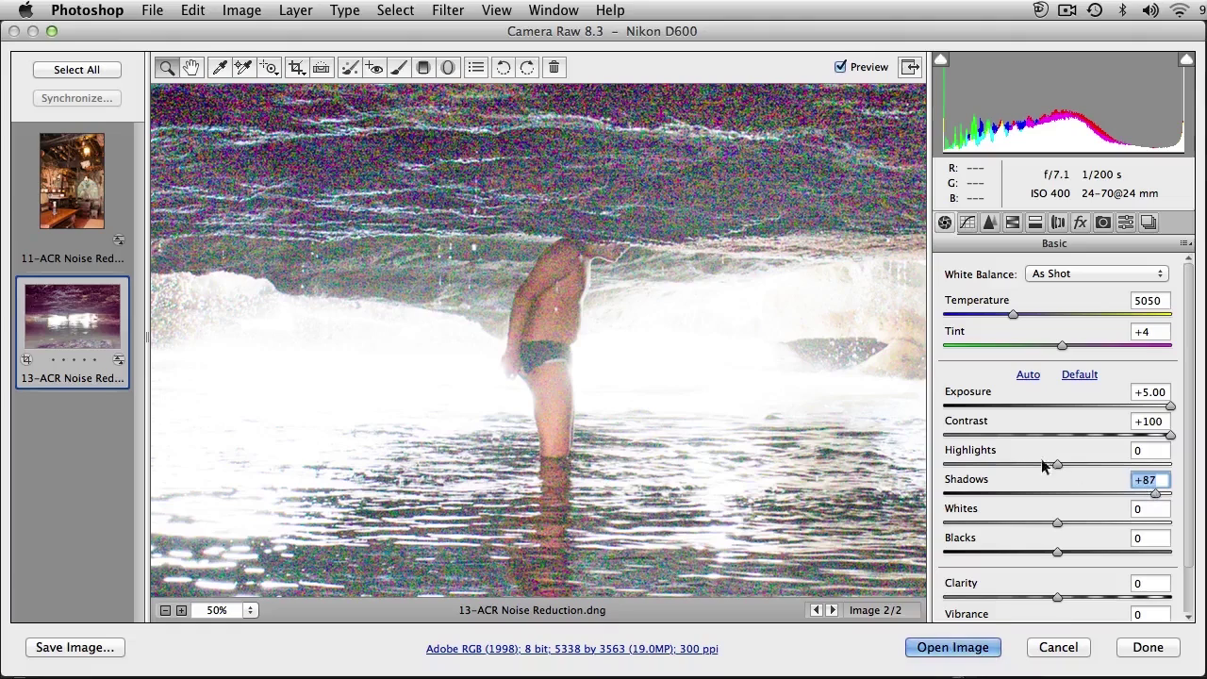
click(841, 67)
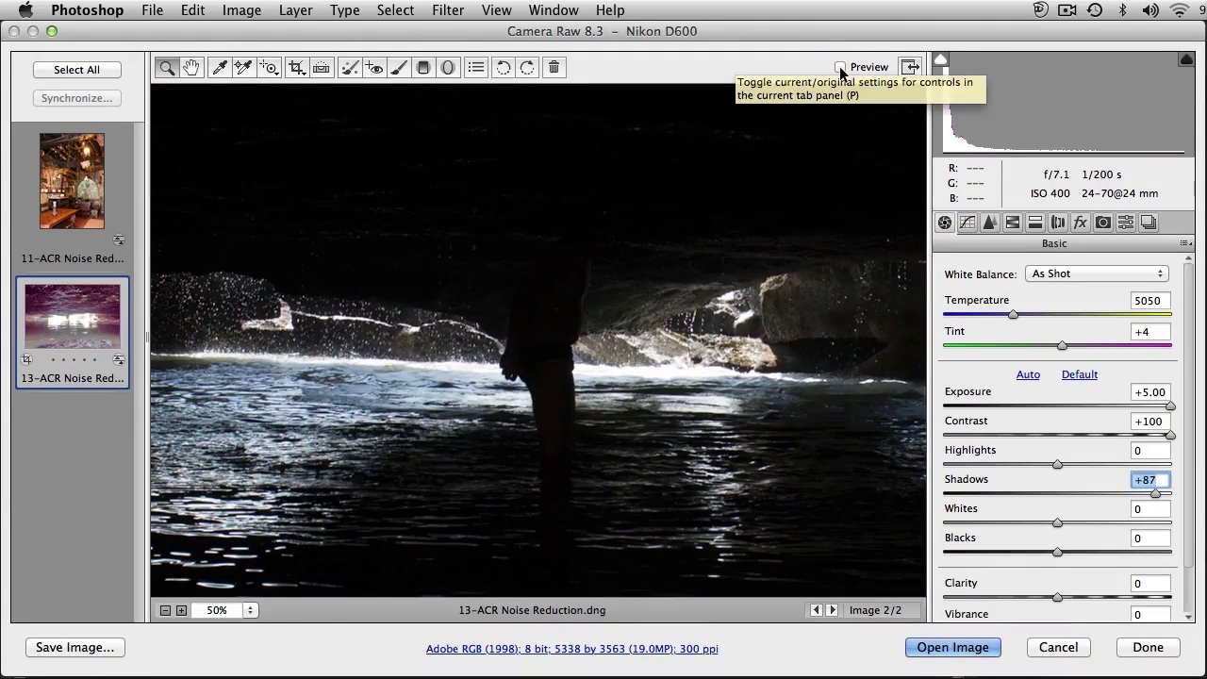
click(840, 67)
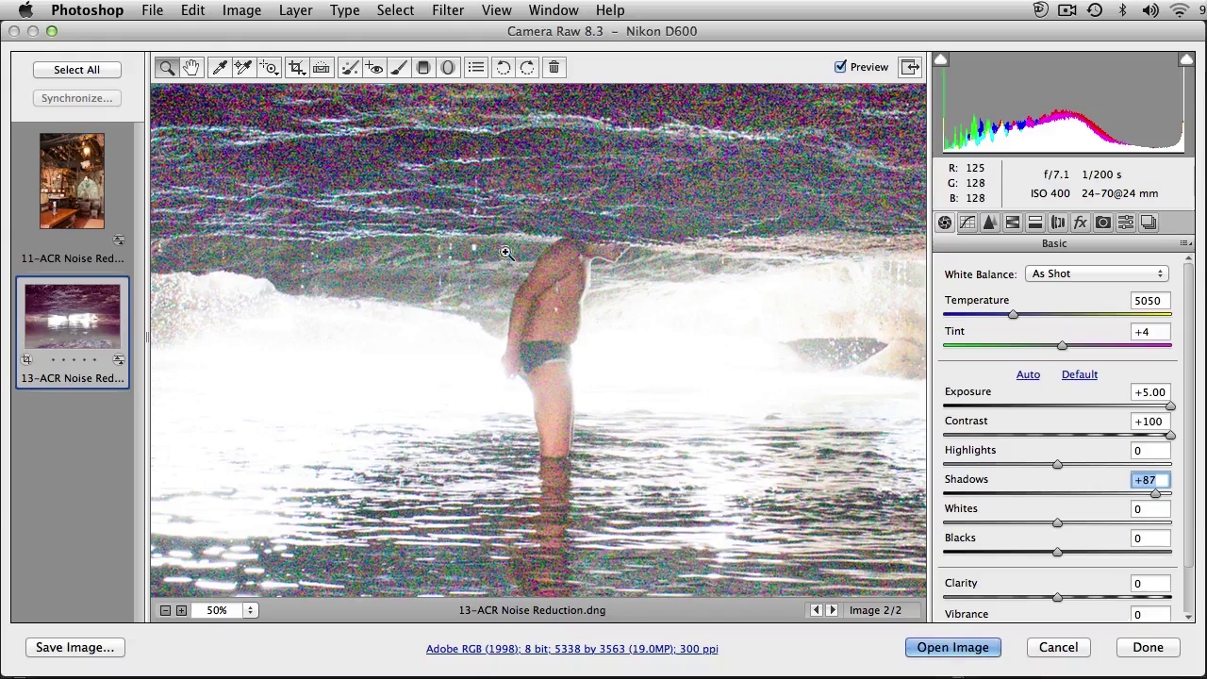
Test a strong Highlights reduction on the cave photo and bring the value back to -7.
click(555, 264)
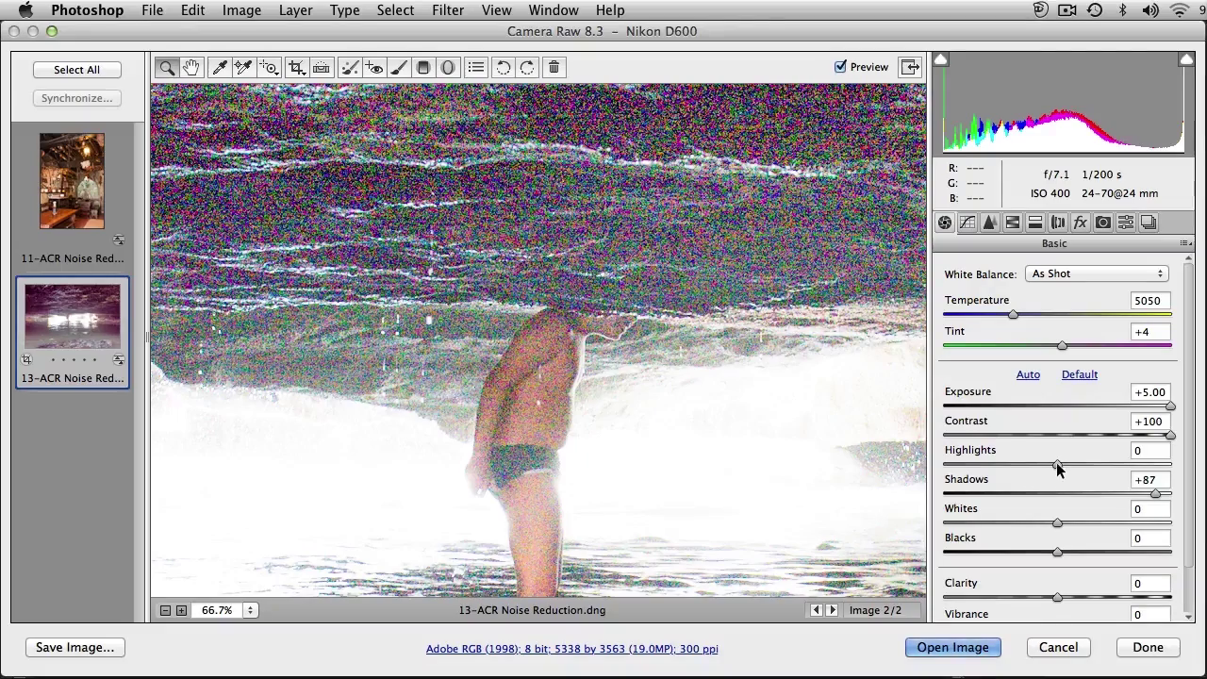
mouse_move(1058, 466)
mouse_down()
mouse_move(941, 456)
mouse_move(1052, 468)
mouse_up()
drag(1062, 469, 933, 460)
drag(770, 479, 742, 429)
drag(954, 466, 1053, 471)
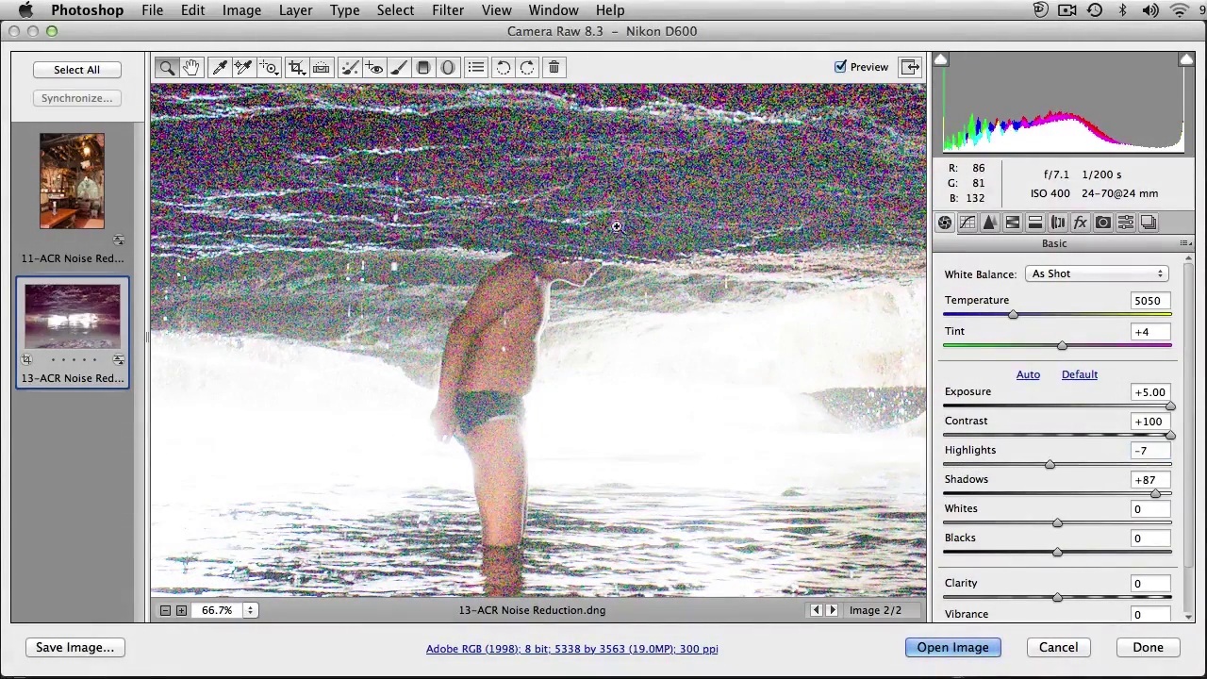
Reduce the cave photo's noise by setting noise reduction Color to 40 and Luminance to 72.
scroll(668, 274, up, 5)
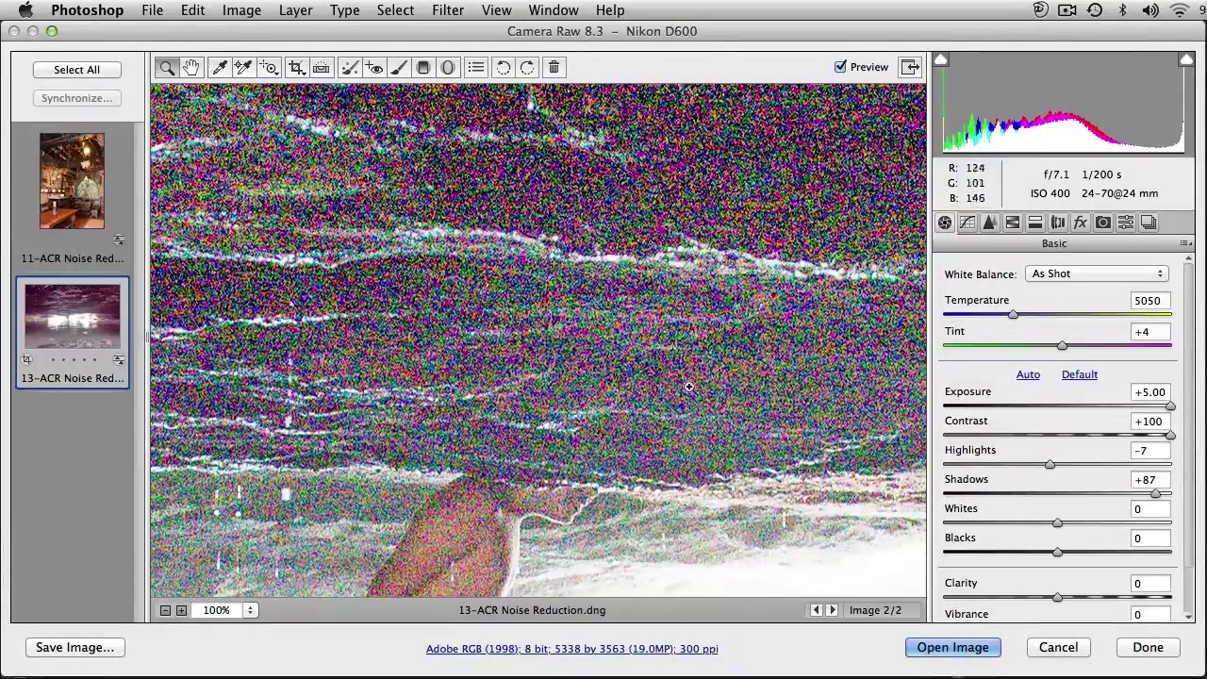
click(990, 222)
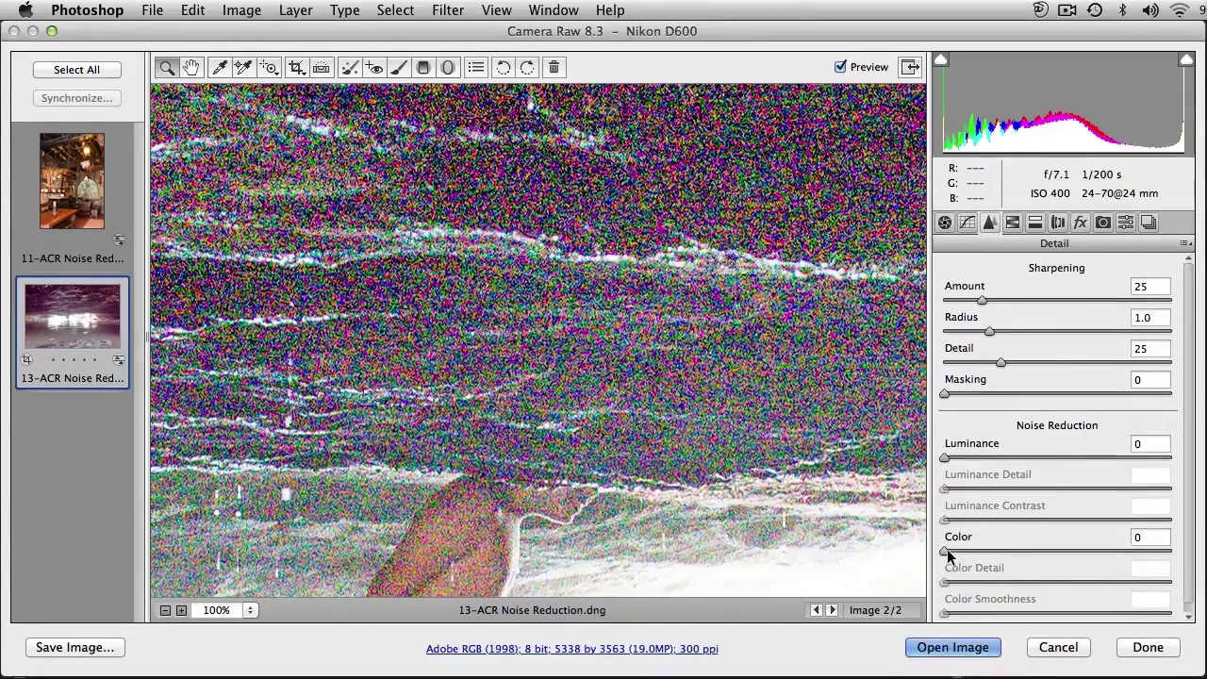
drag(947, 552, 1035, 550)
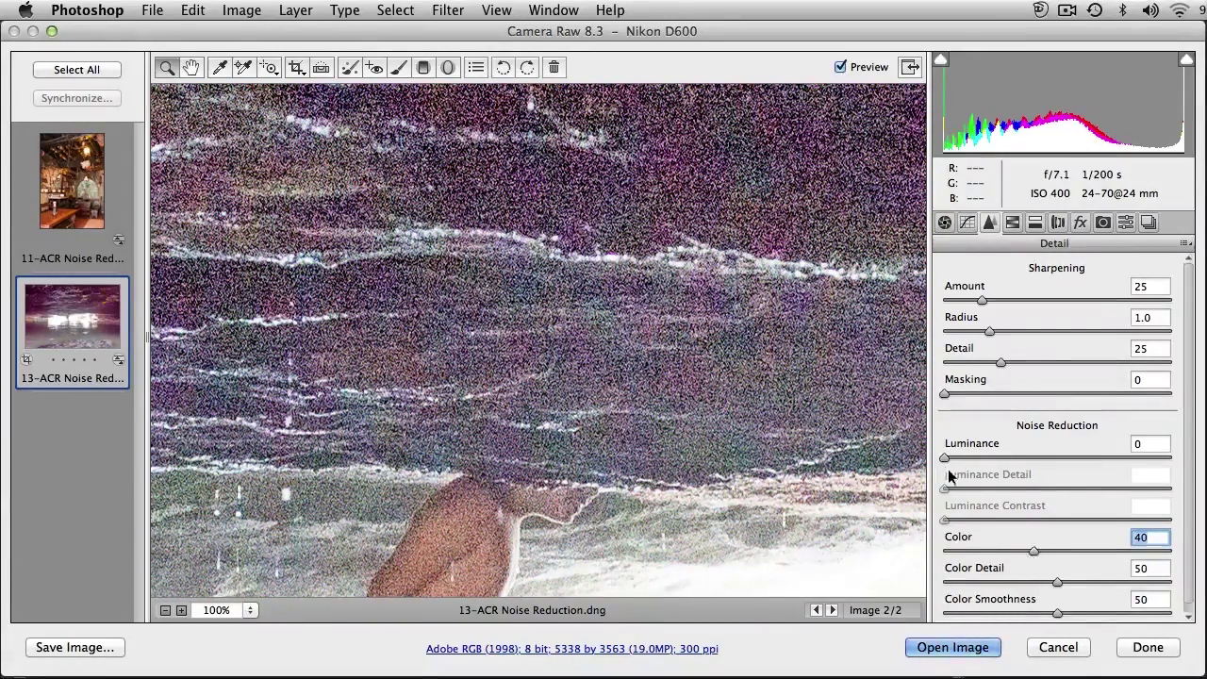
drag(946, 457, 1103, 478)
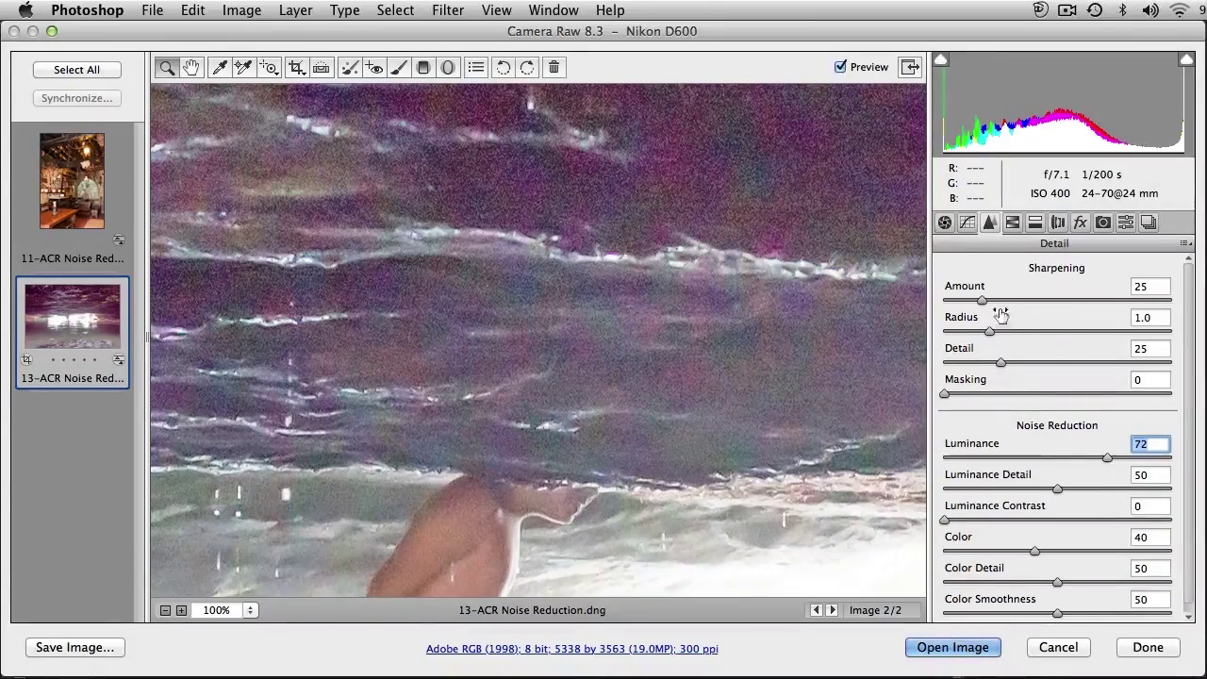
Sharpen the cave photo with Amount 60 and Radius 1.9, and compare the Detail adjustments with the unadjusted image.
drag(981, 300, 1069, 335)
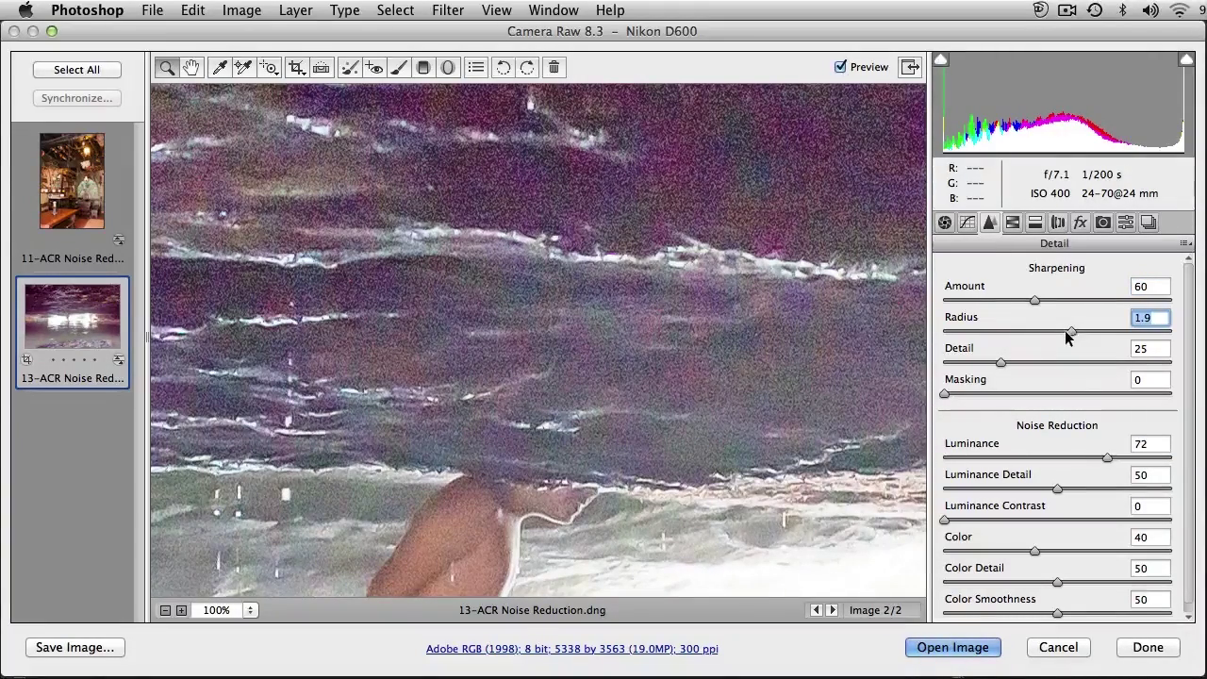
click(839, 68)
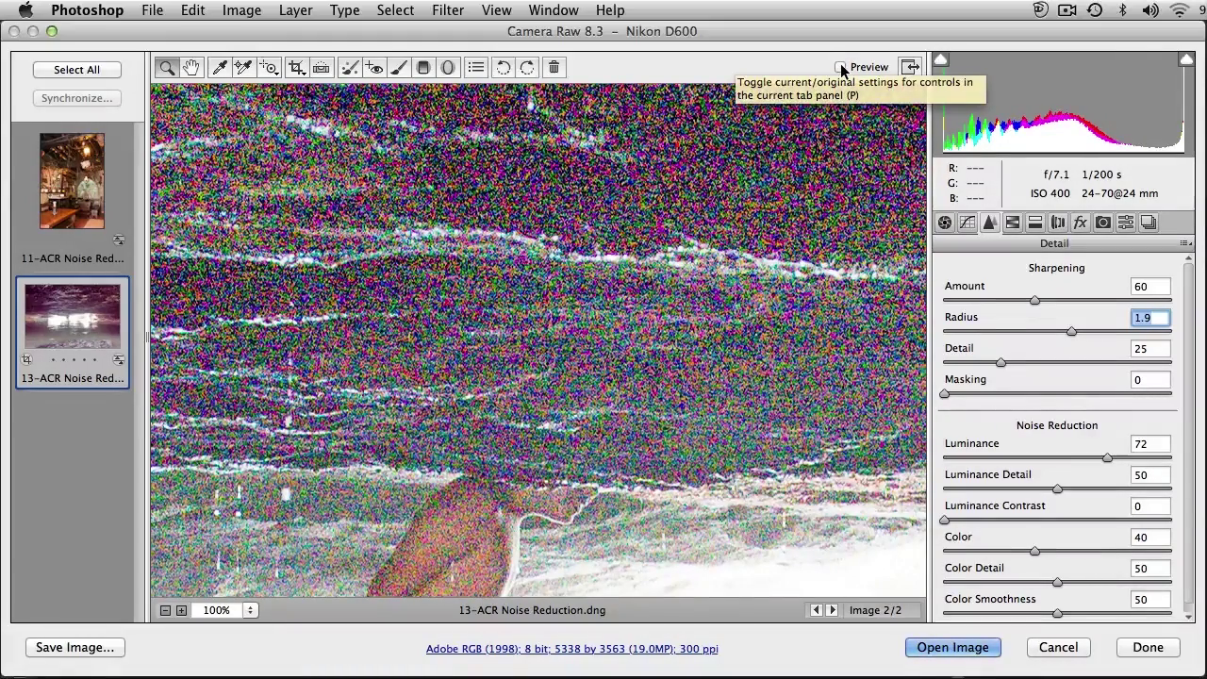
click(840, 68)
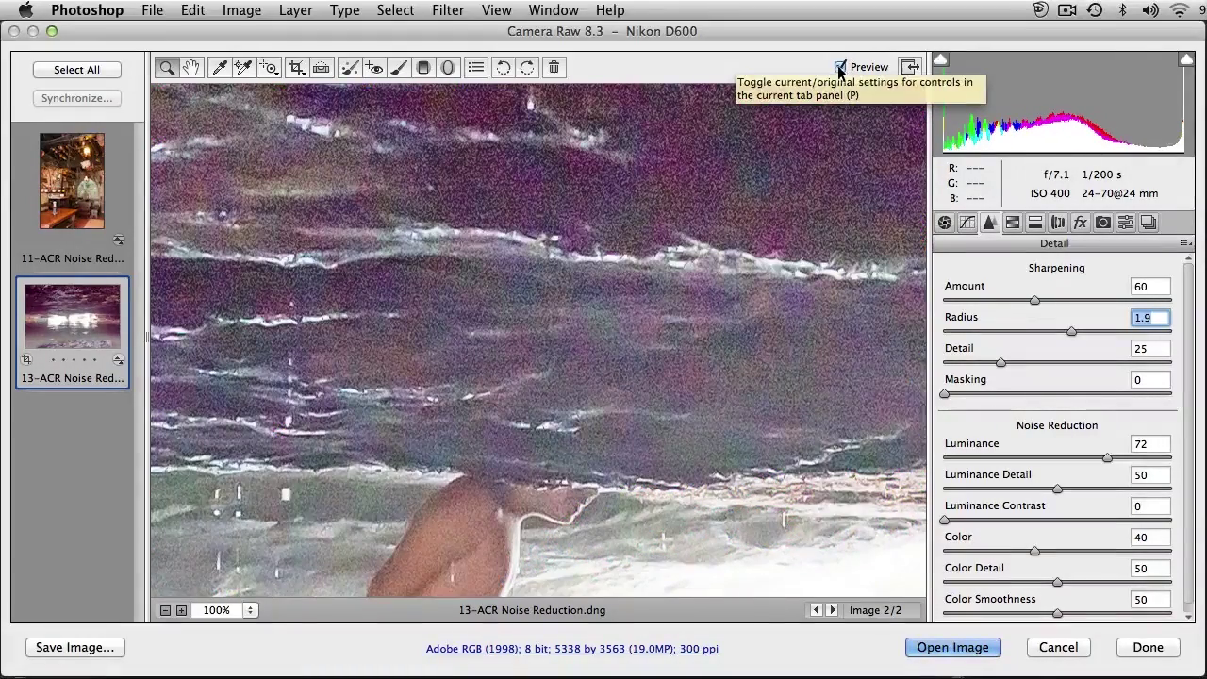
Recover the bright areas around the standing figure by setting Highlights to -88.
click(945, 224)
drag(734, 439, 778, 156)
drag(1042, 467, 956, 460)
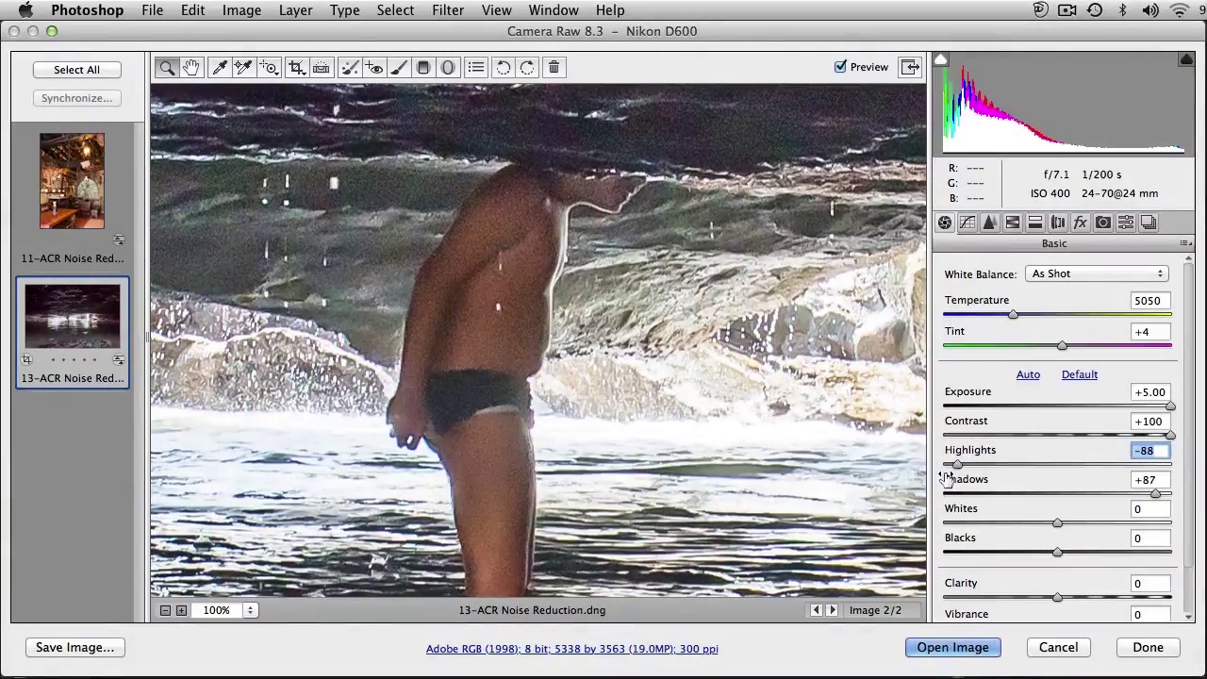
Compare the cave photo before and after its tonal adjustments, both up close on the figure and across the wider scene.
key(super+minus)
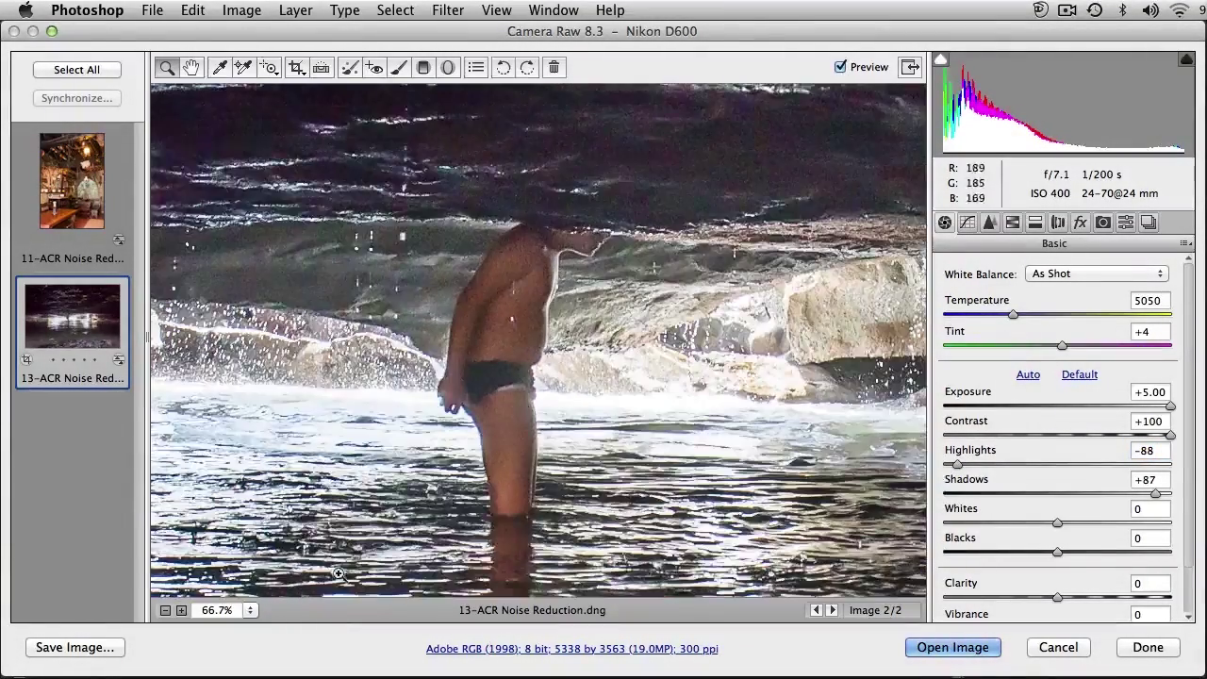
key(super+minus)
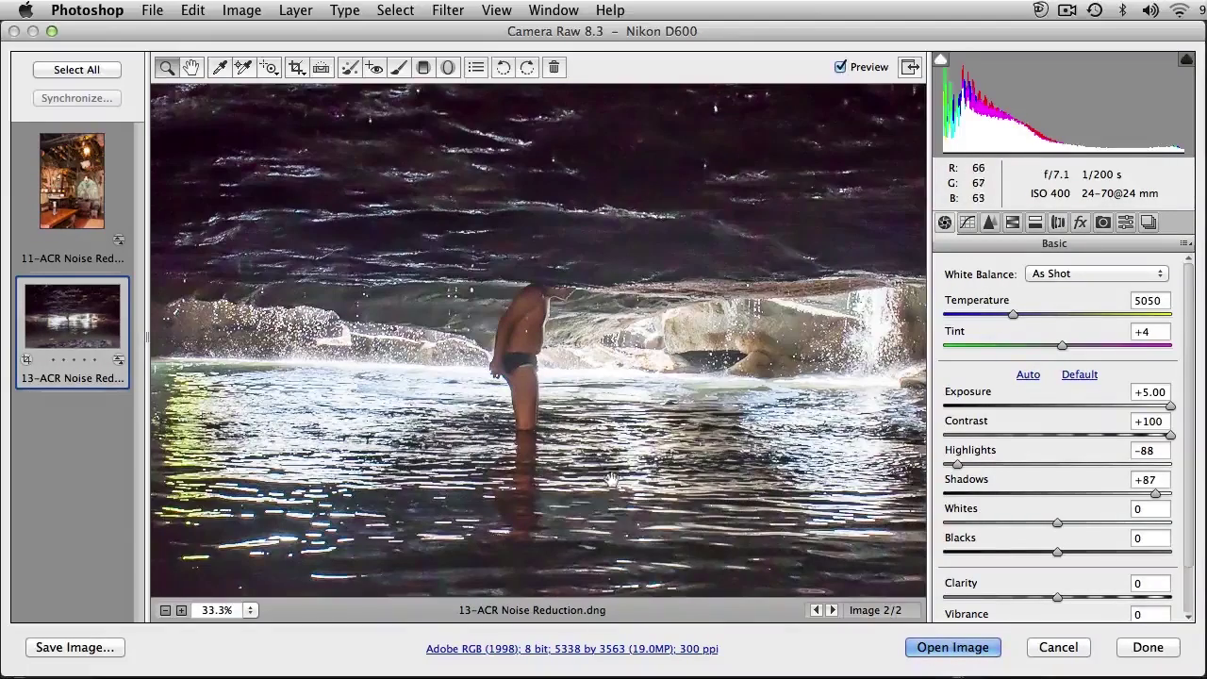
click(840, 67)
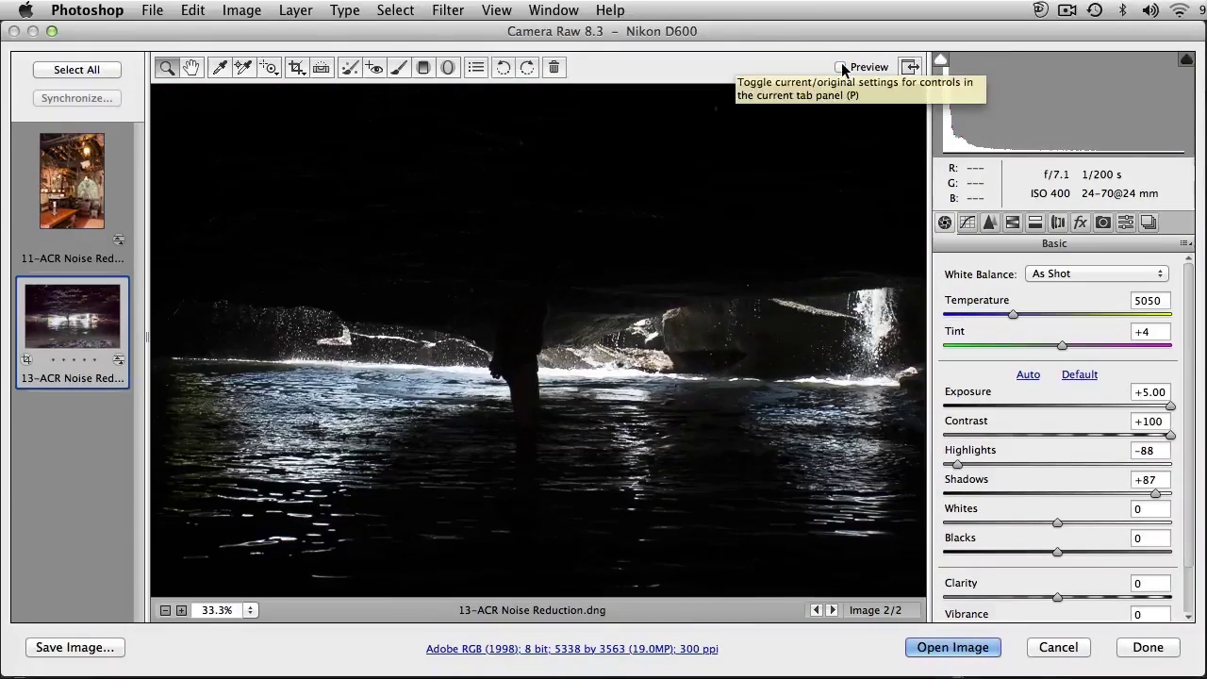
click(840, 67)
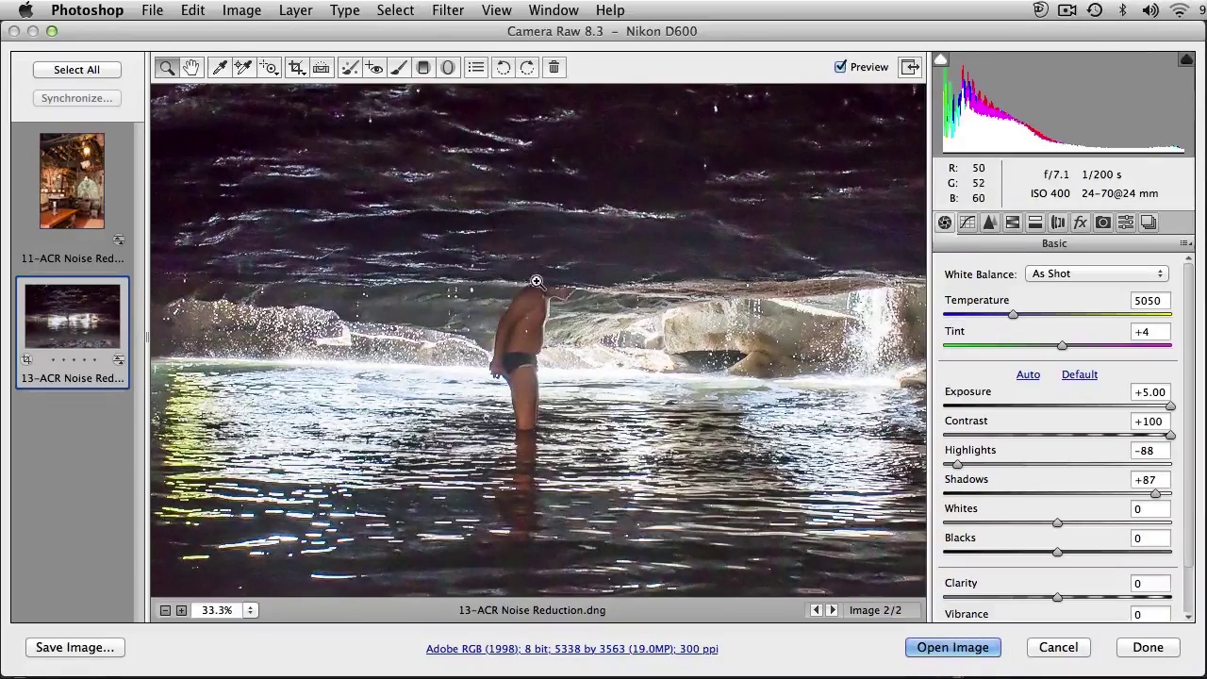
click(619, 352)
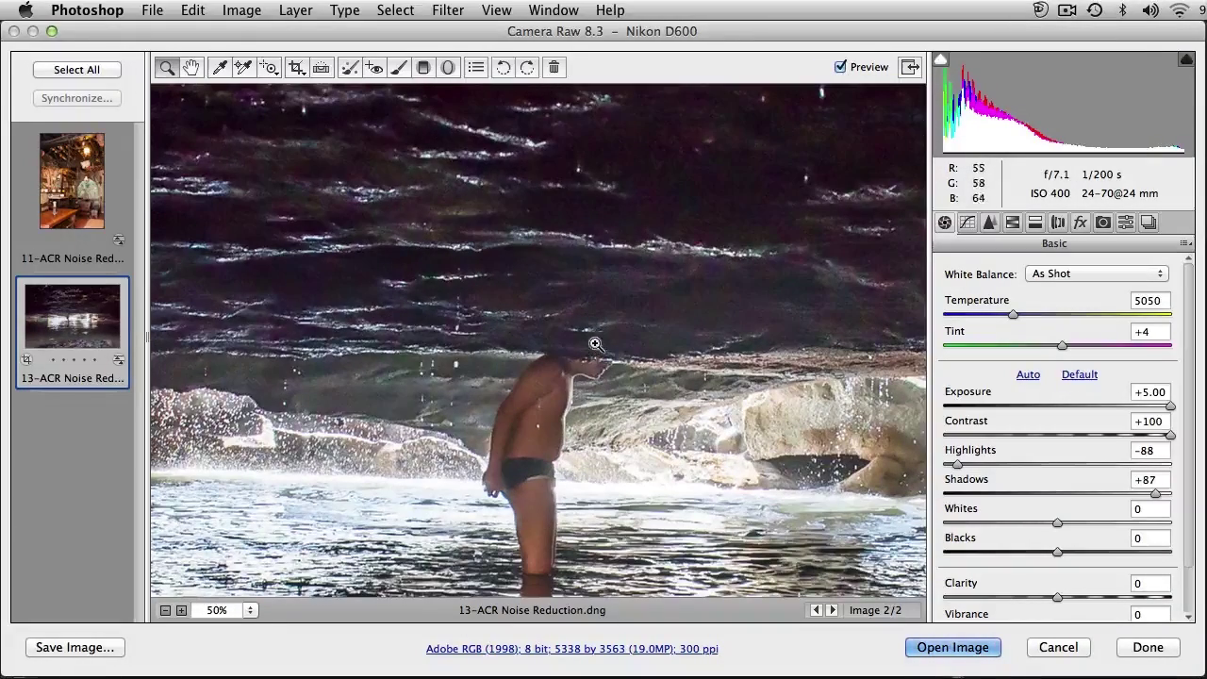
click(577, 370)
click(578, 369)
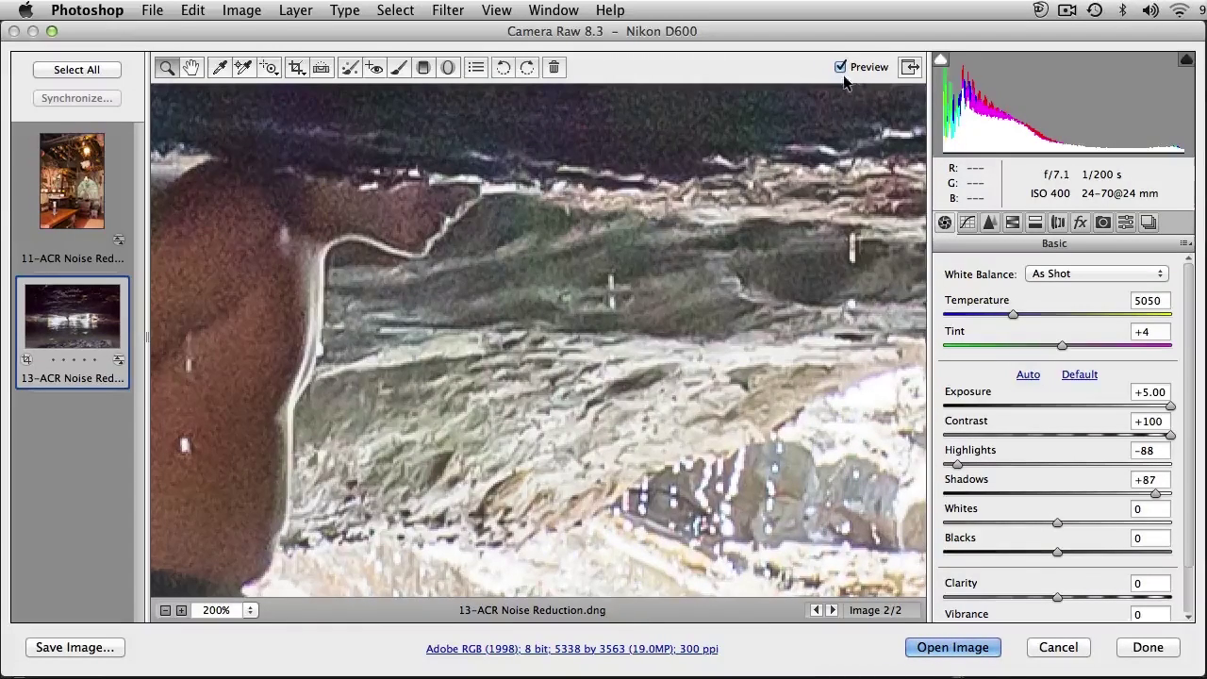
click(840, 67)
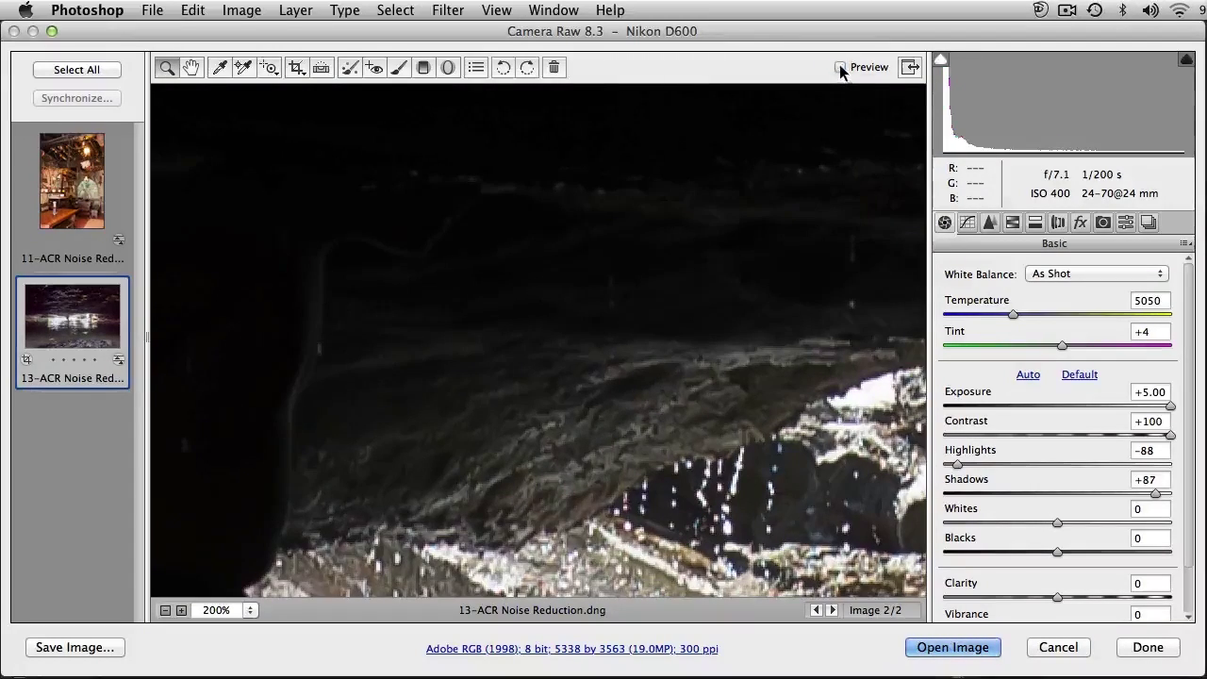
click(840, 67)
alt+click(795, 113)
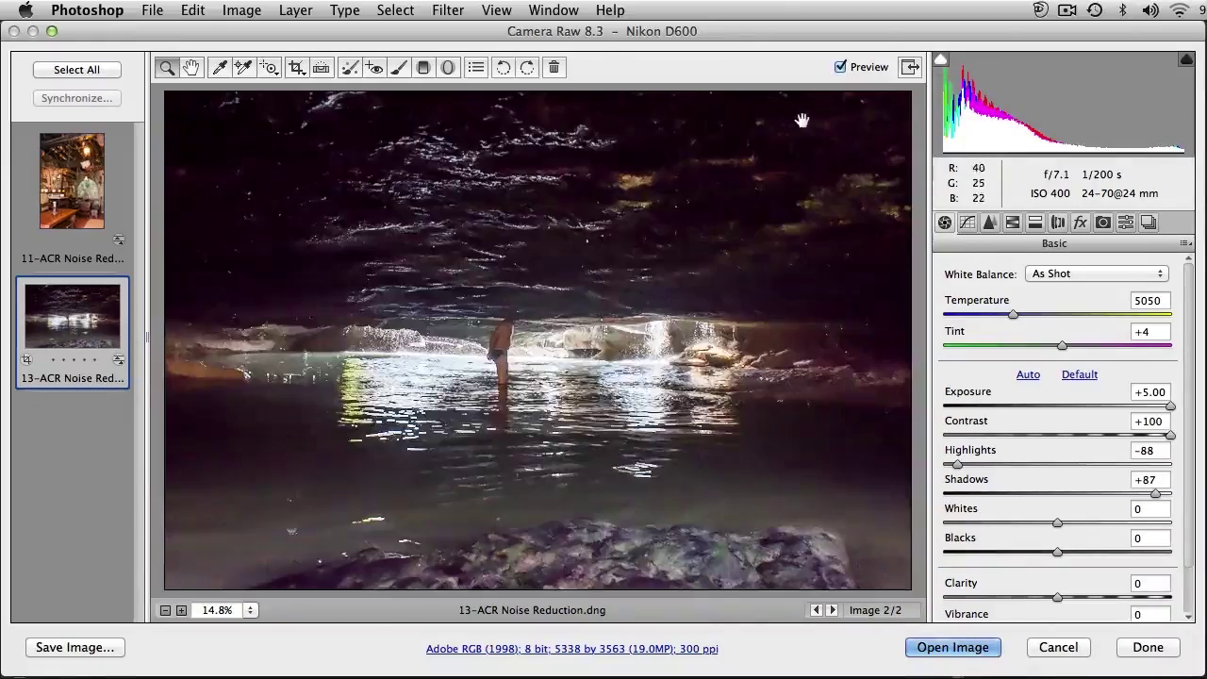
alt+click(798, 118)
click(840, 67)
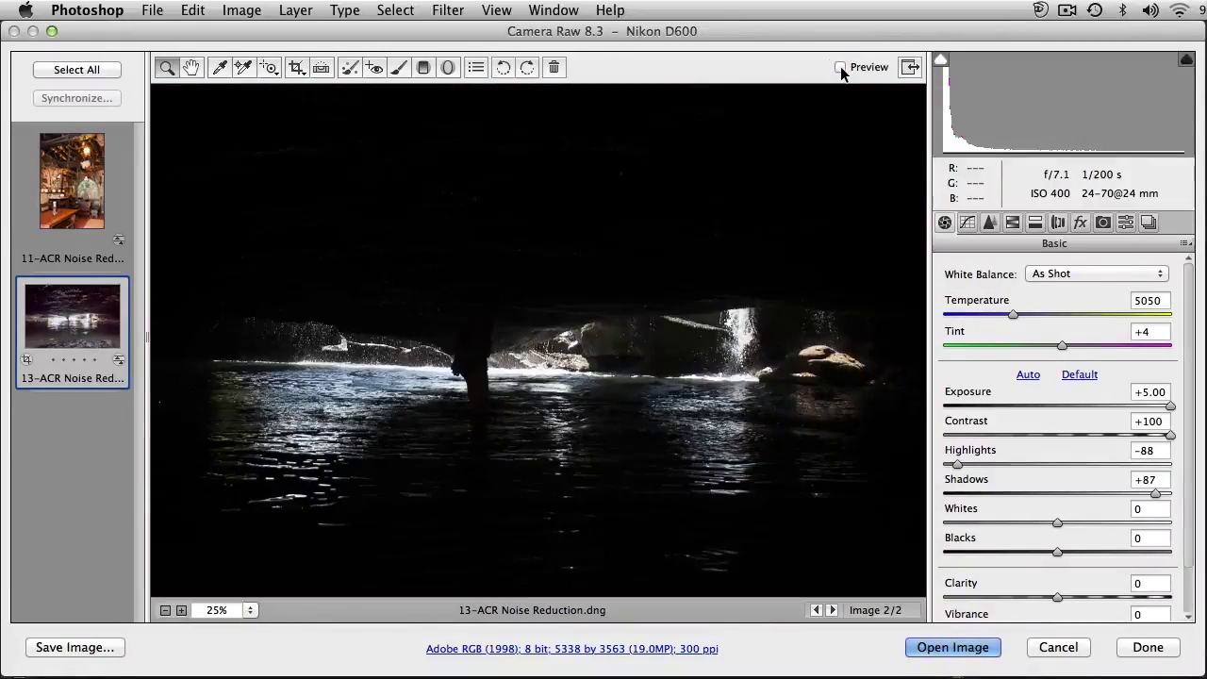